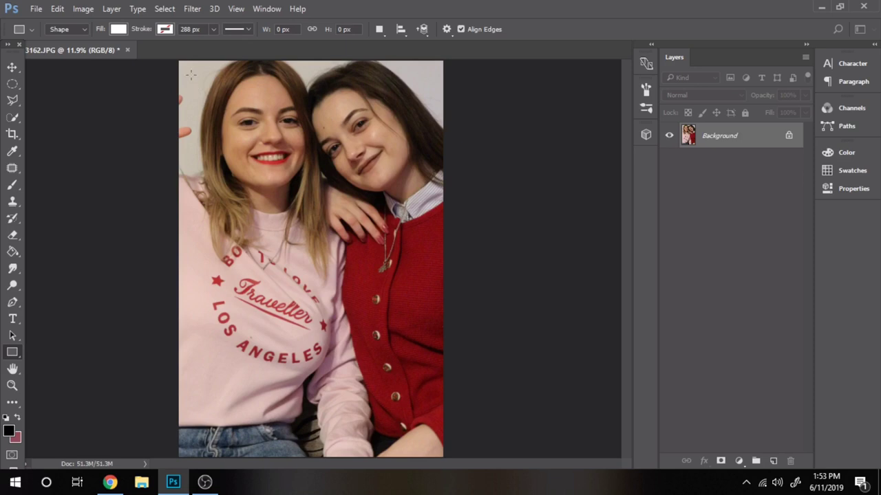
Draw a white-filled rectangle, Rectangle 1, over the left woman's face
left_click_drag(191, 74, 301, 211)
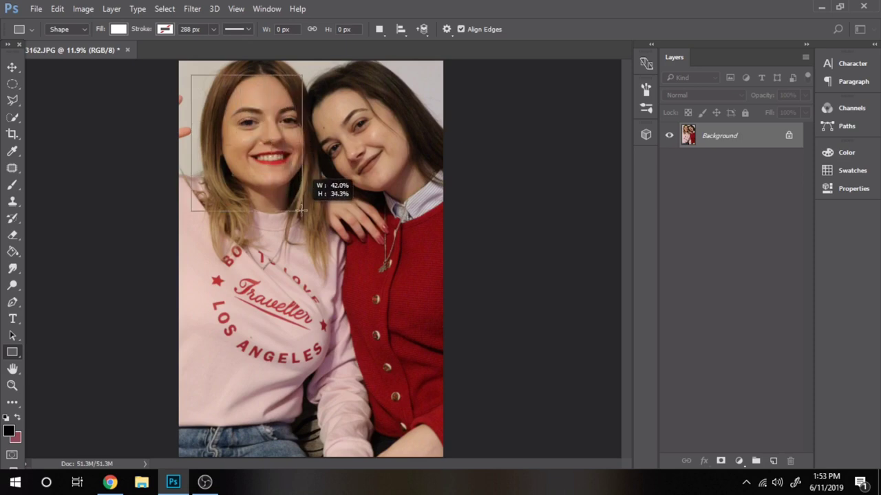
left_click_drag(301, 211, 301, 210)
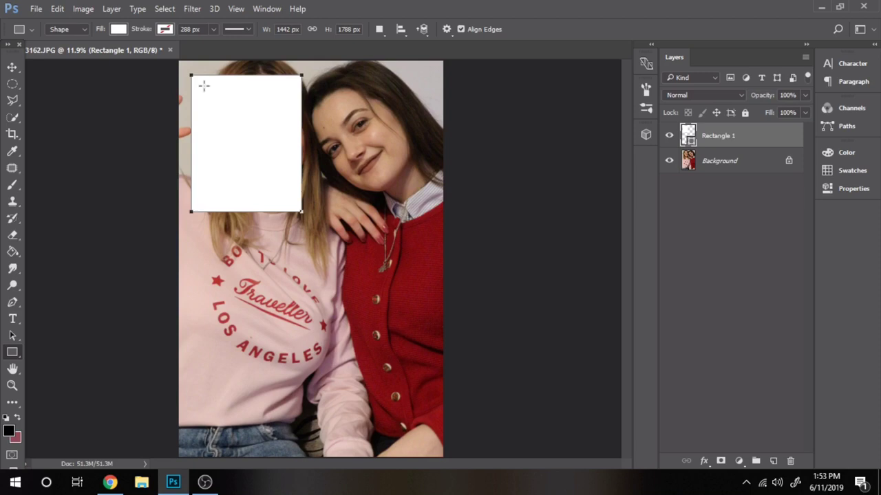
Add a black-filled Rectangle 2 inside the white one, sized to leave a deeper bottom border
left_click_drag(203, 85, 287, 188)
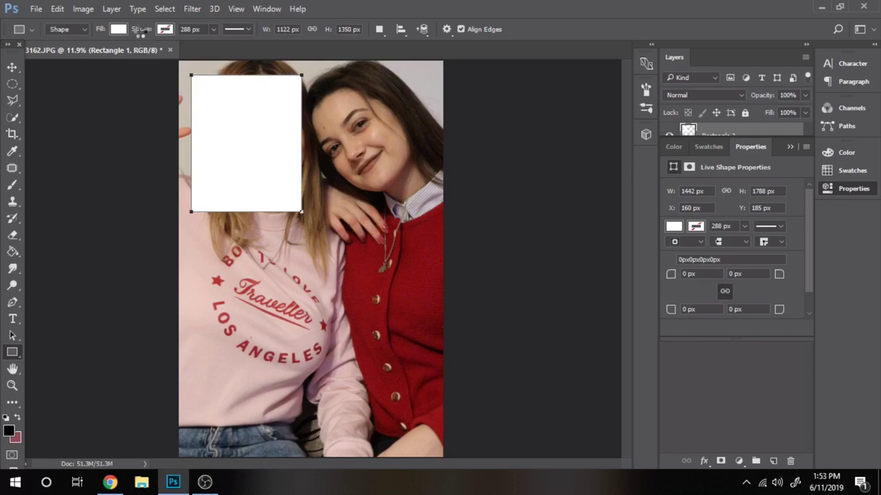
left_click(119, 30)
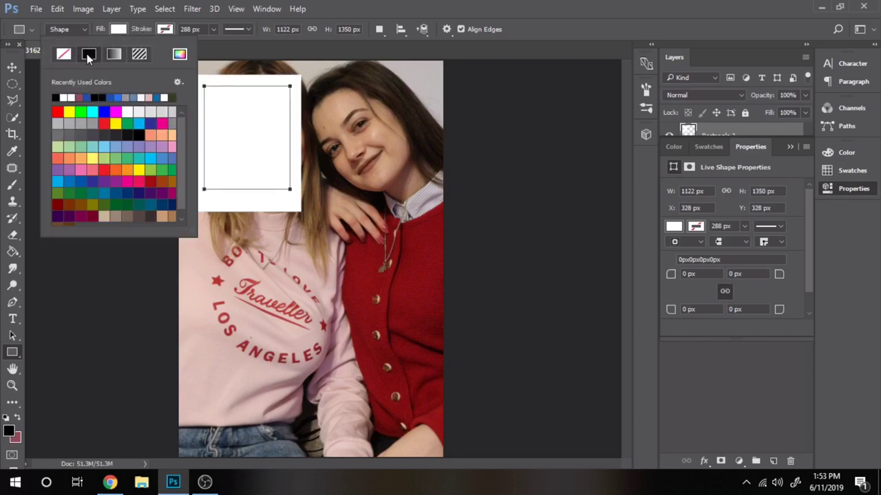
left_click(56, 97)
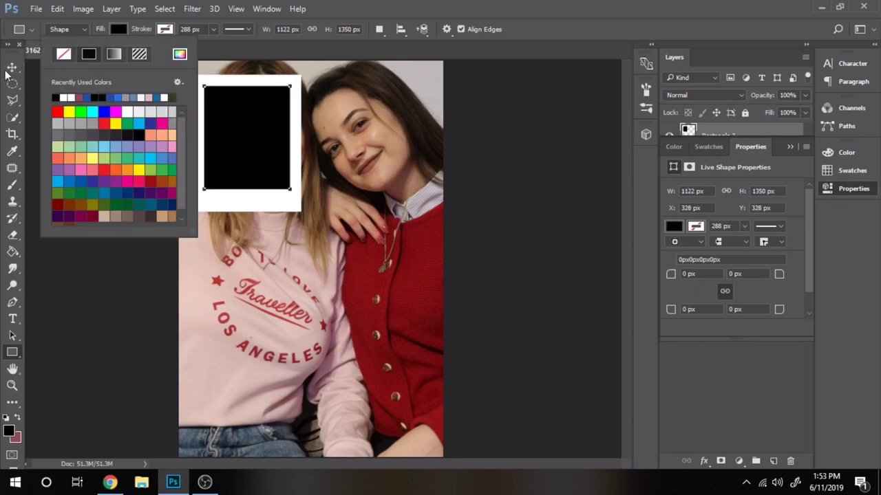
left_click(11, 66)
left_click_drag(226, 117, 220, 113)
key("ctrl+t")
left_click_drag(283, 183, 294, 196)
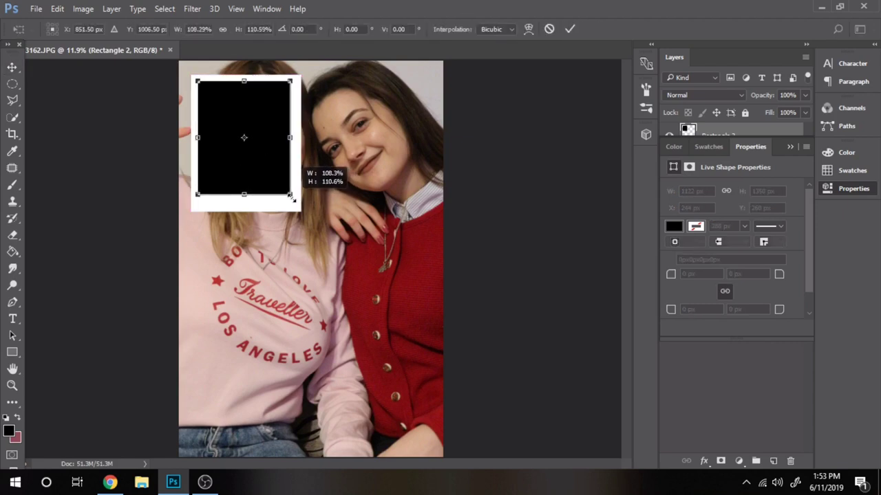
key("Return")
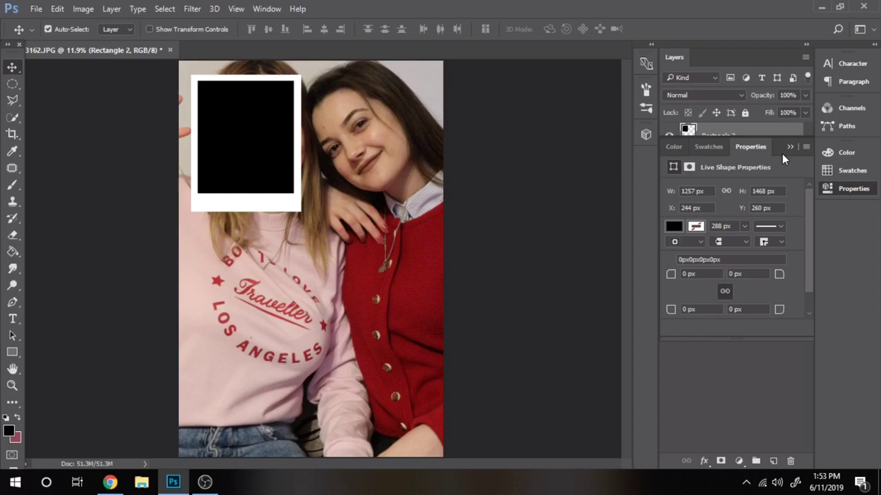
left_click(791, 147)
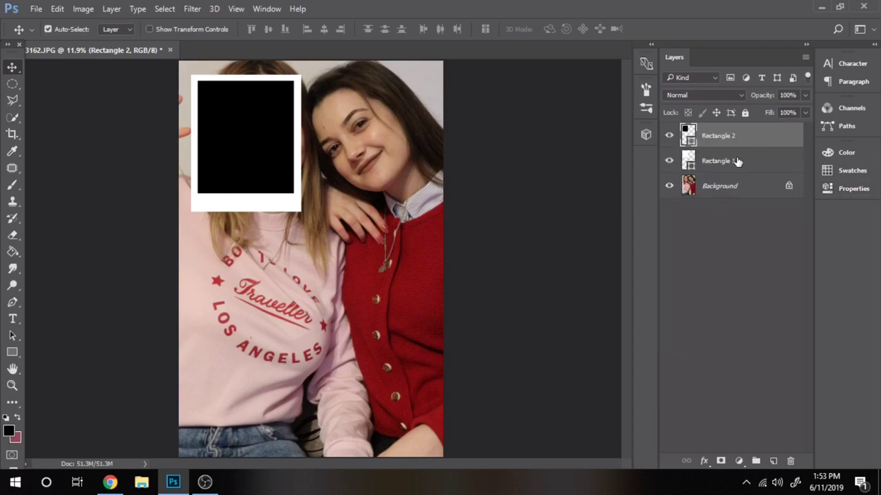
left_click(736, 161)
Give Rectangle 1 a drop shadow: opacity 46%, angle 132, distance 18, size 68
right_click(737, 160)
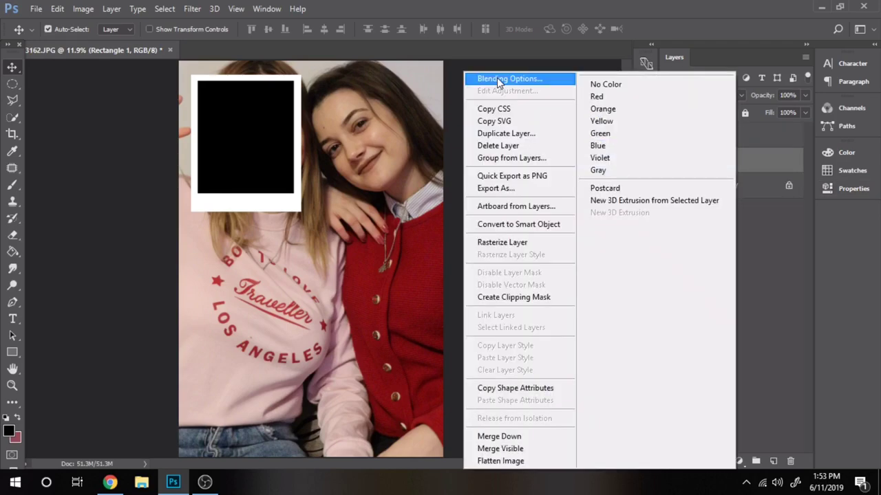
left_click(497, 78)
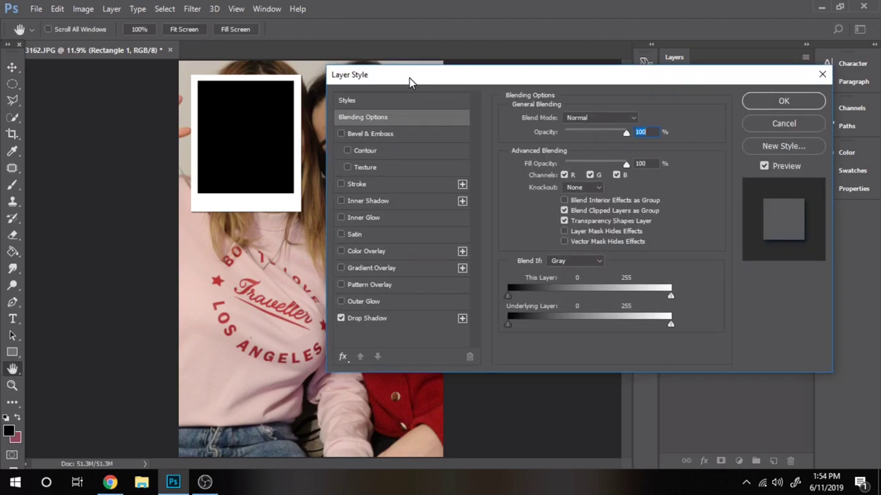
left_click(372, 316)
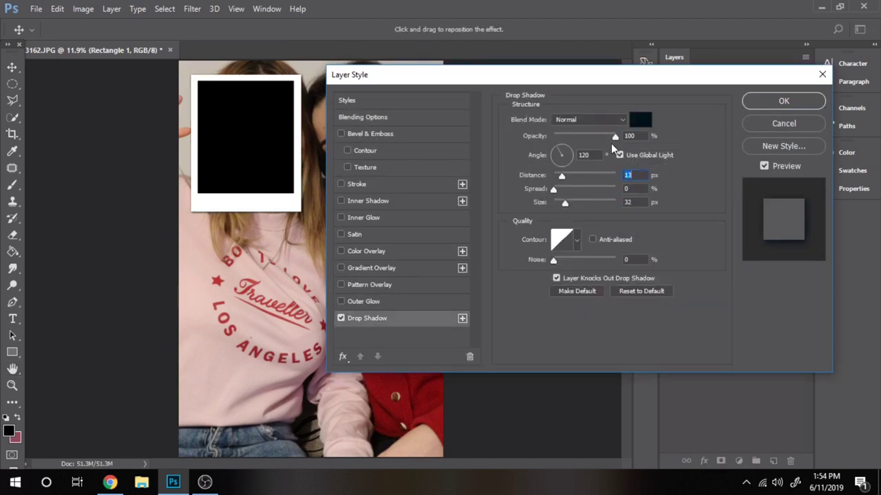
left_click_drag(291, 155, 293, 158)
left_click_drag(565, 202, 573, 203)
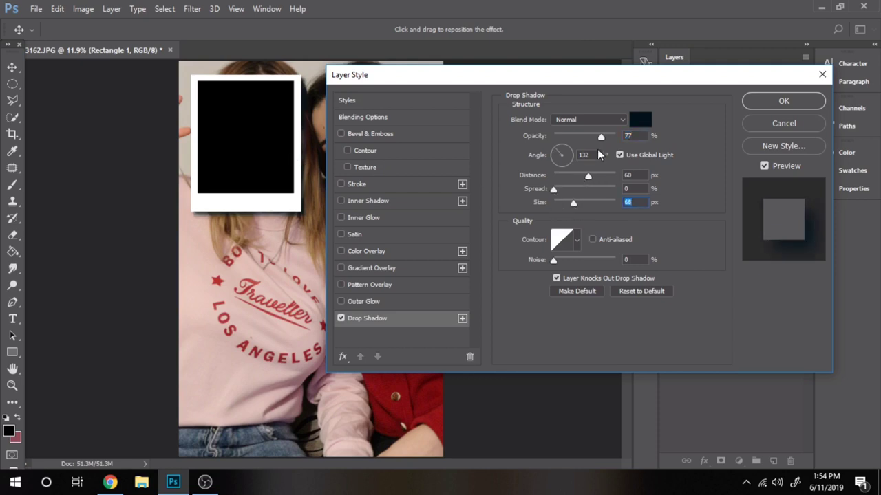
left_click_drag(600, 136, 581, 136)
left_click_drag(588, 176, 564, 177)
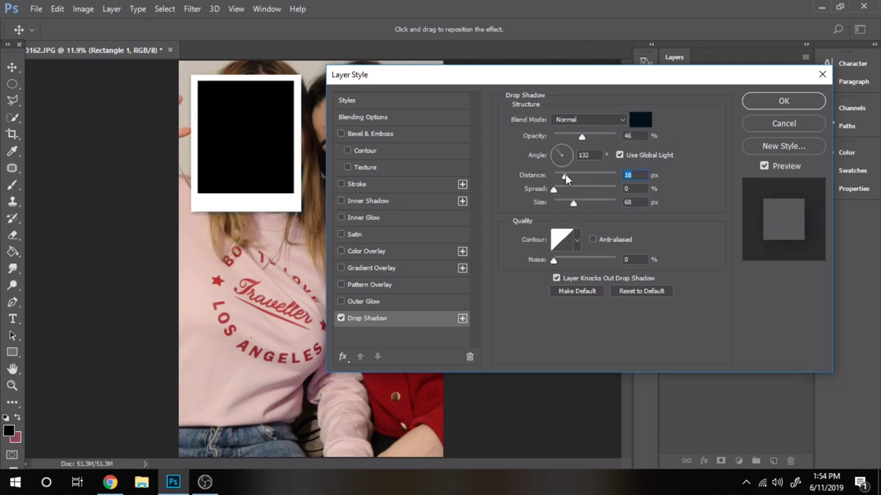
left_click(801, 102)
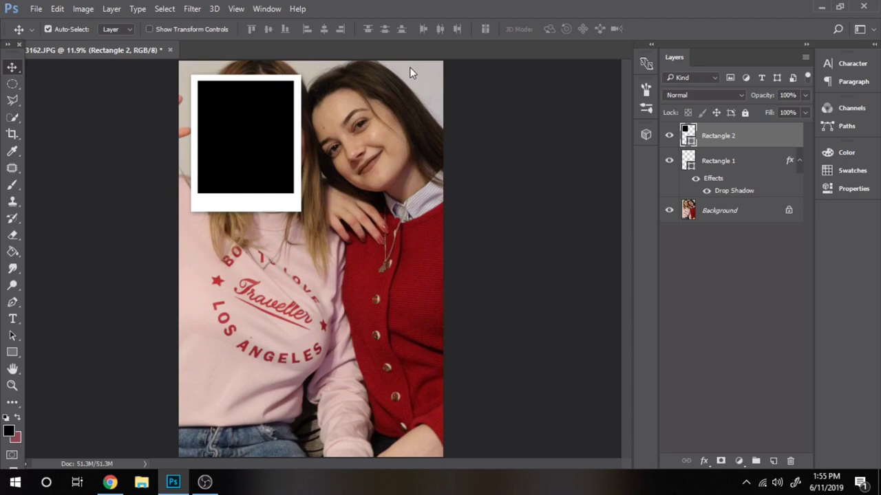
Set Rectangle 2's knockout to Deep and fill opacity to 0% to reveal the photo
key("h")
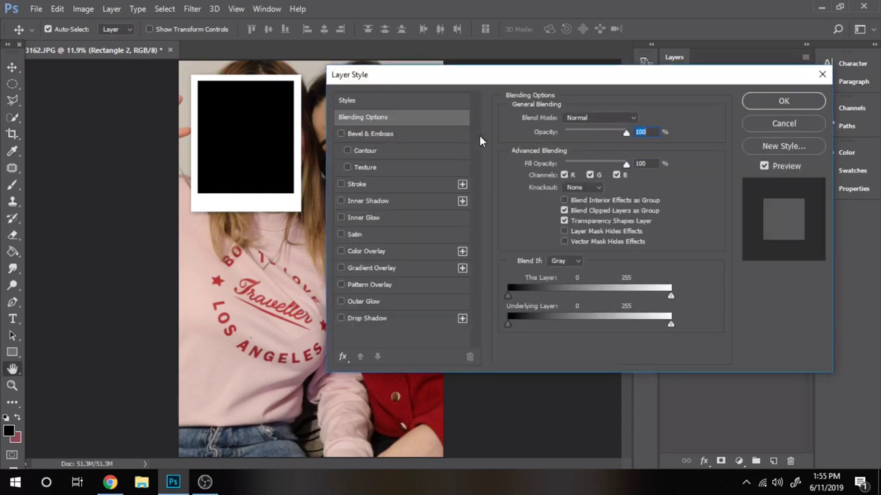
left_click(589, 187)
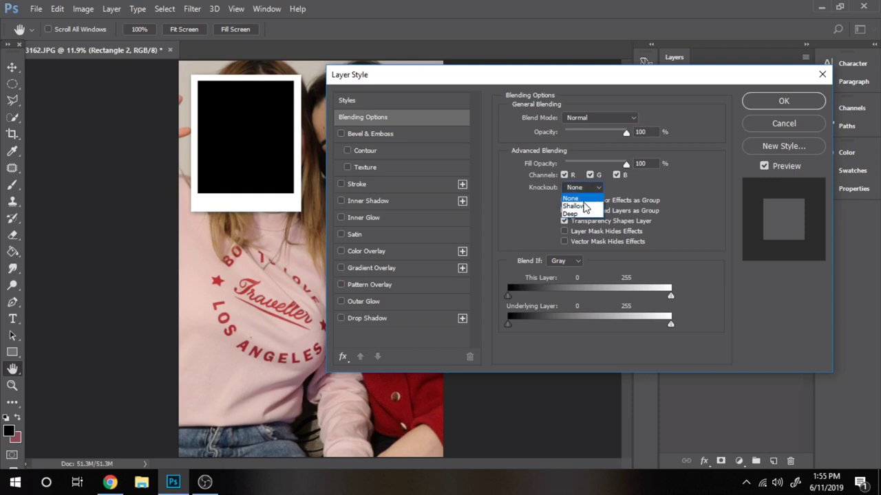
left_click(580, 214)
left_click_drag(615, 167, 550, 166)
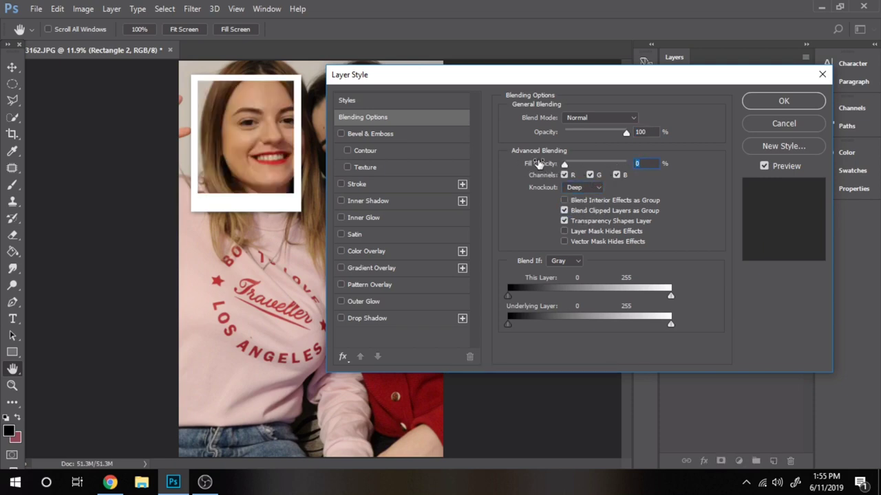
left_click(782, 101)
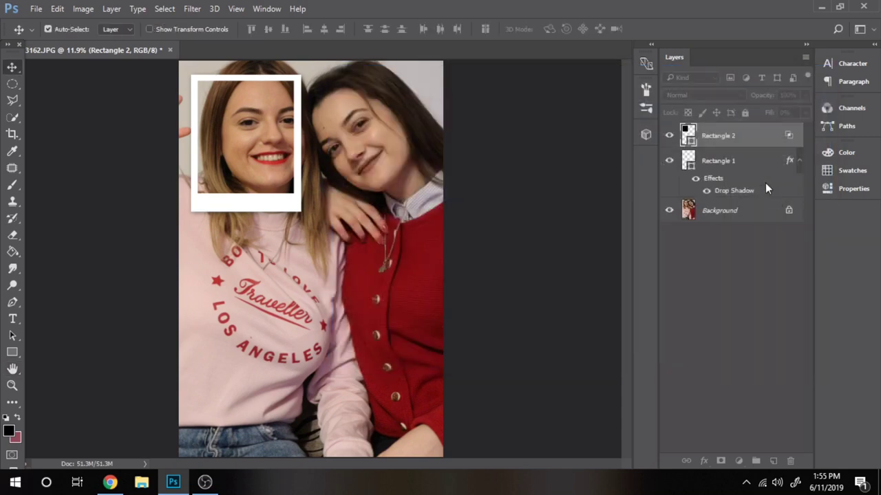
Create Group 1, move Rectangle 1 and Rectangle 2 into it, and collapse it
left_click_drag(722, 161, 722, 146)
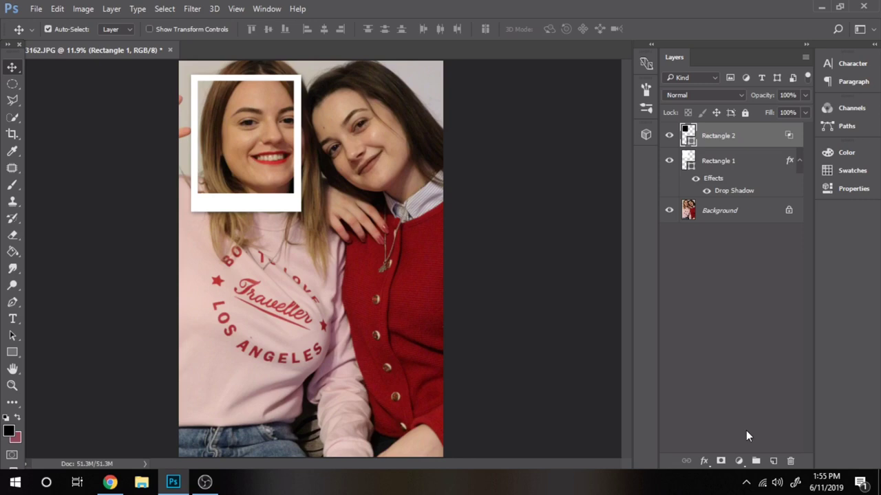
left_click(756, 462)
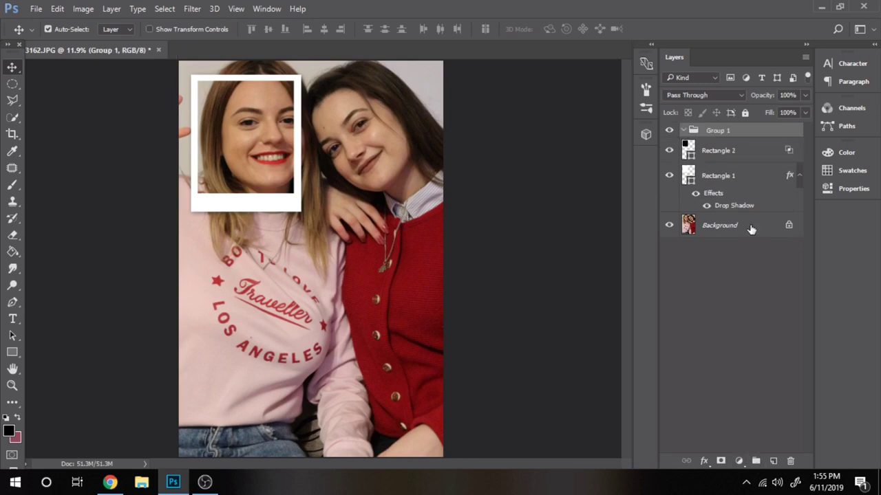
left_click_drag(721, 160, 721, 133)
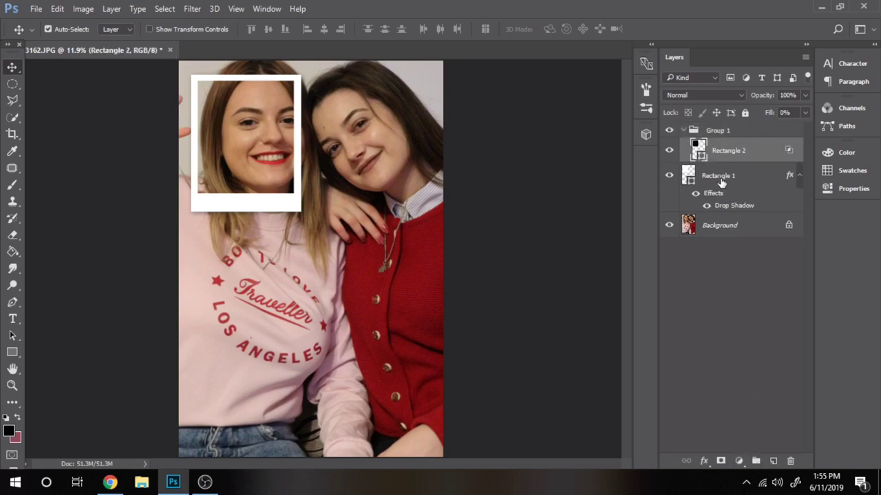
mouse_move(719, 177)
left_mouse_down()
mouse_move(726, 168)
mouse_move(714, 172)
left_mouse_up()
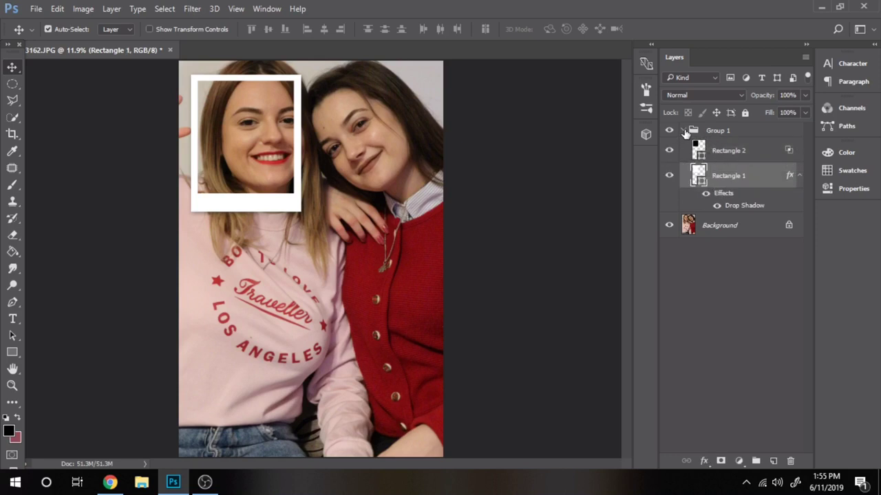
left_click(701, 131)
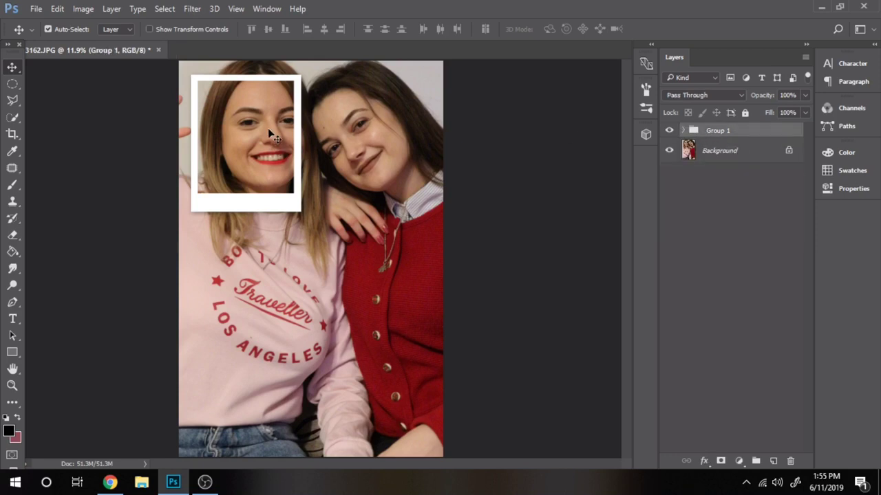
Rotate the polaroid group slightly clockwise
key("ctrl+t")
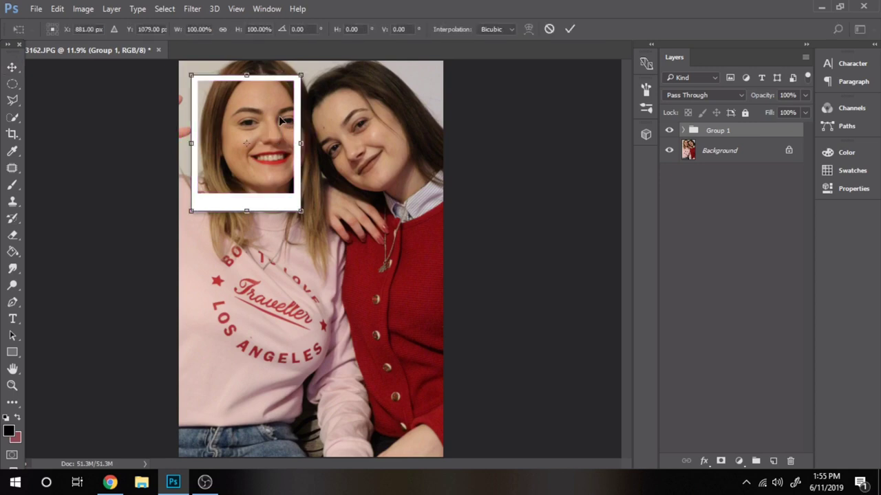
right_click(280, 121)
left_click(308, 160)
left_click_drag(302, 77, 307, 88)
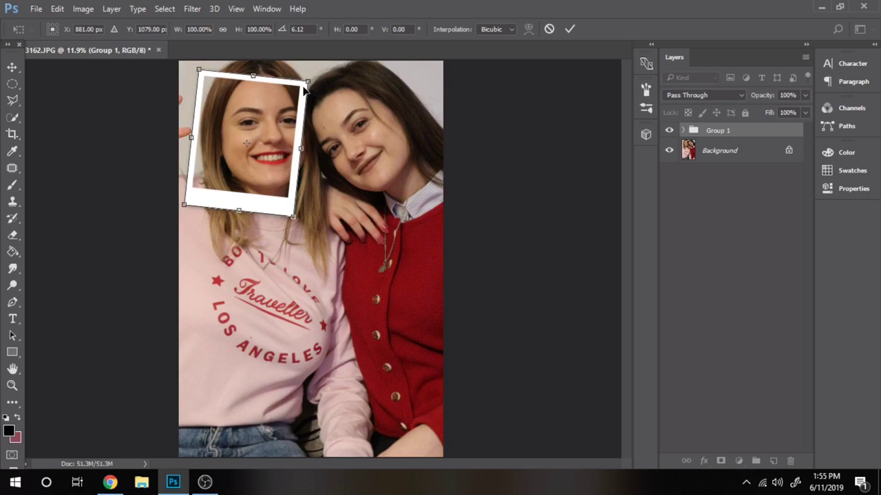
key("Return")
Move the frame and its photo window together slightly down and right
left_click_drag(307, 93, 311, 90)
key("ctrl")
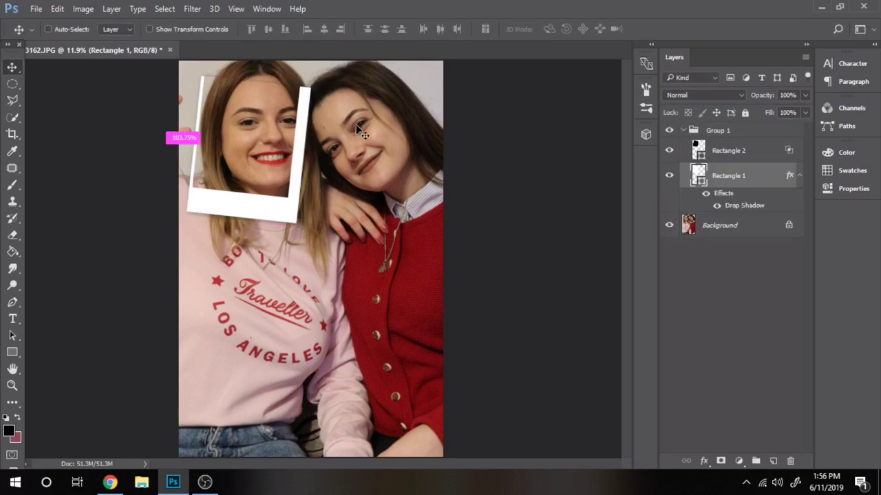
left_click(720, 160, "ctrl")
left_click_drag(304, 109, 311, 108)
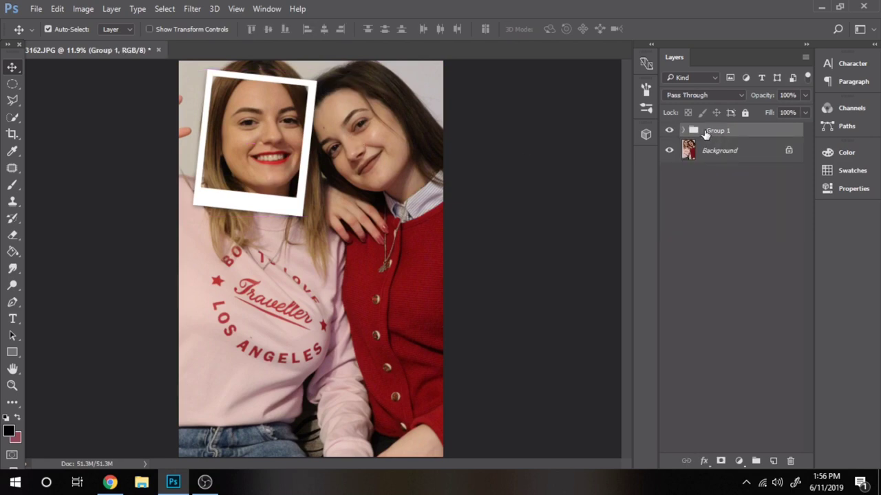
Duplicate Group 1 and move the copy's two rectangles over the right woman's face
key("ctrl+j")
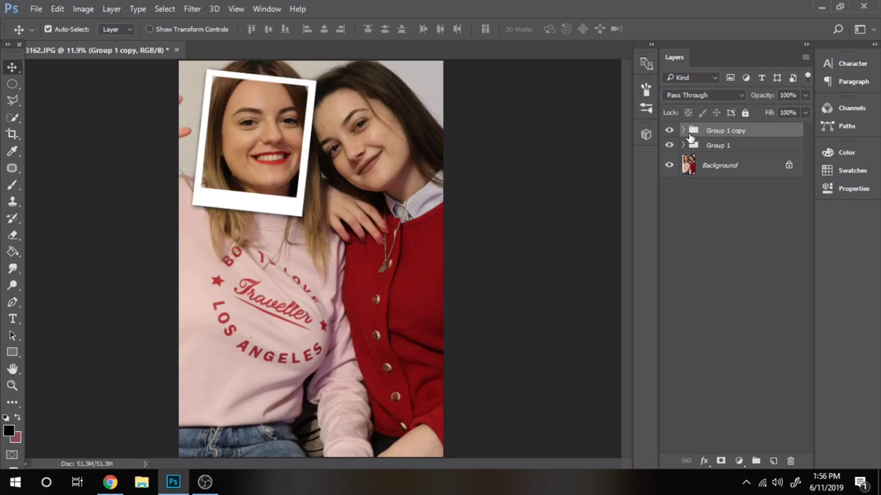
left_click(683, 130)
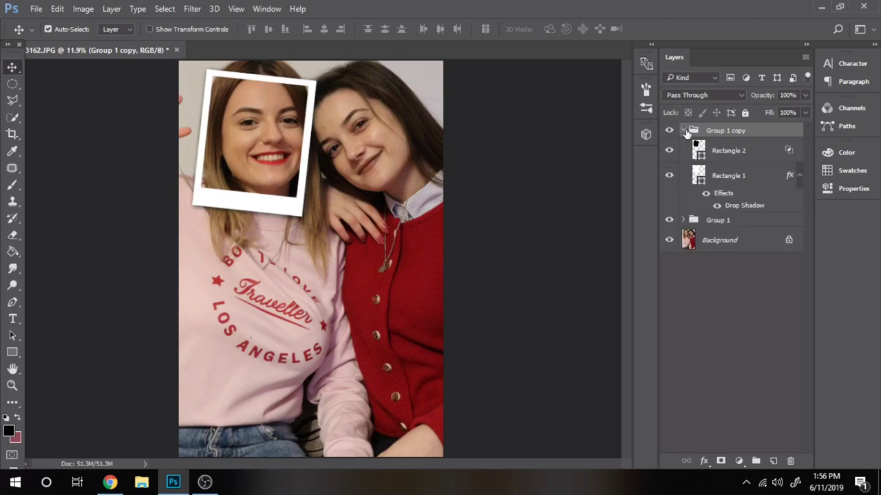
left_click(728, 150)
left_click(728, 176, "shift")
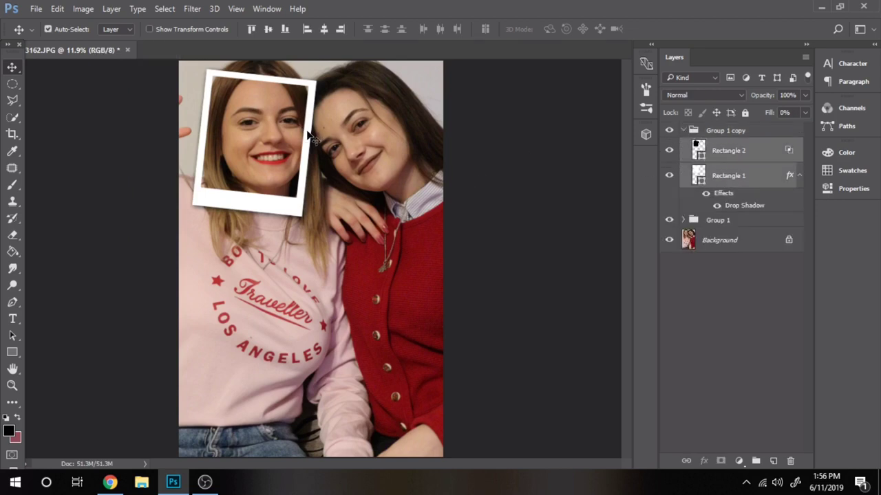
mouse_move(308, 133)
left_mouse_down()
mouse_move(387, 199)
mouse_move(407, 129)
left_mouse_up()
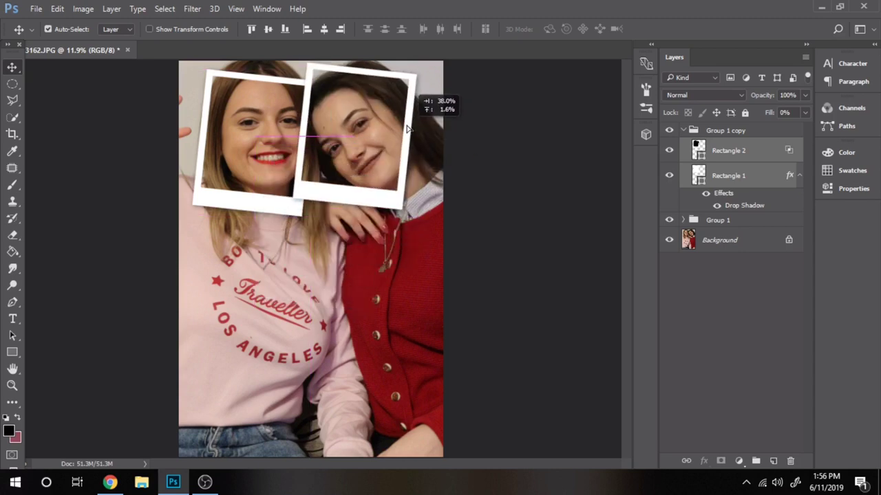
left_click_drag(407, 129, 407, 130)
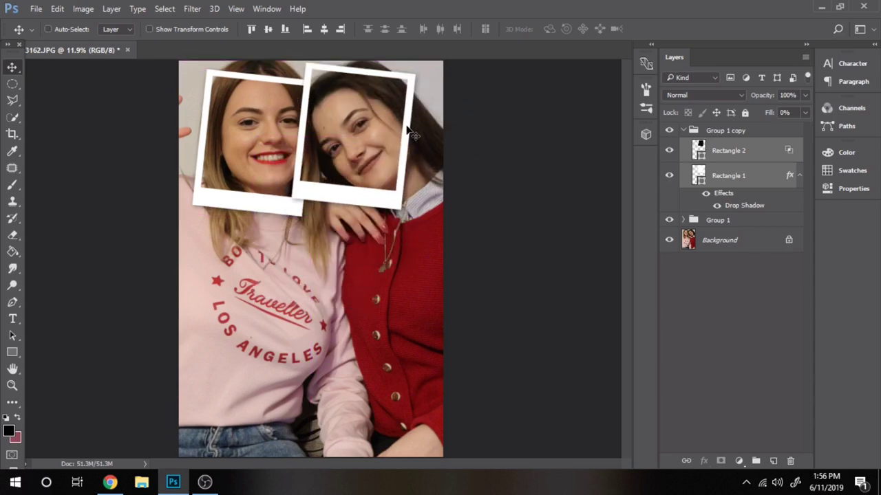
key("ctrl+t")
Rotate the second polaroid about -13.6° and shift it down-left over the smile
right_click(382, 119)
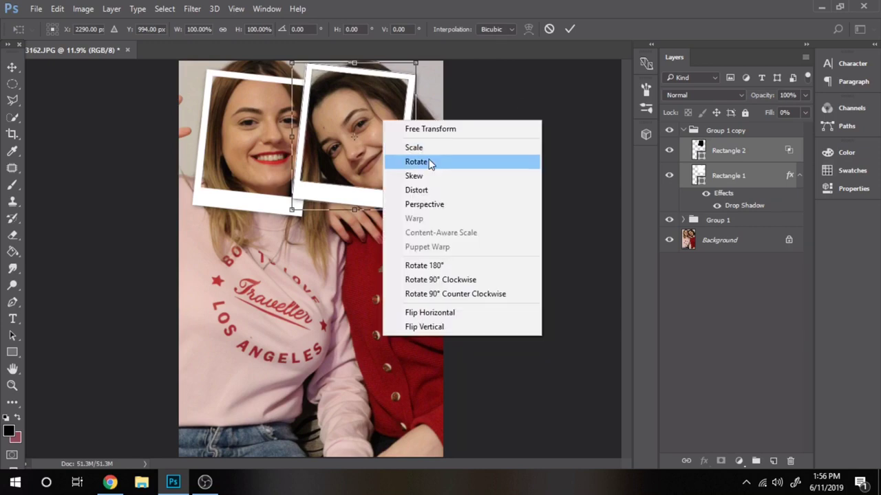
left_click(427, 161)
left_click_drag(411, 212, 403, 183)
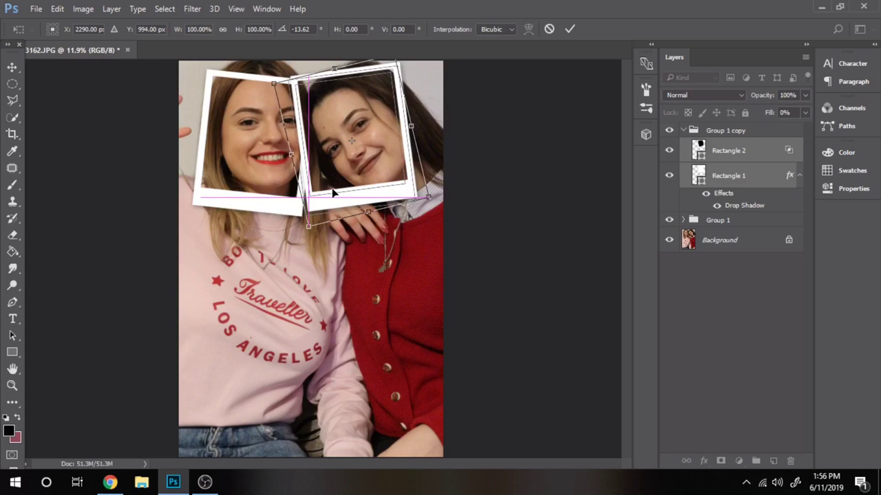
mouse_move(334, 193)
left_mouse_down()
mouse_move(316, 236)
mouse_move(268, 237)
left_mouse_up()
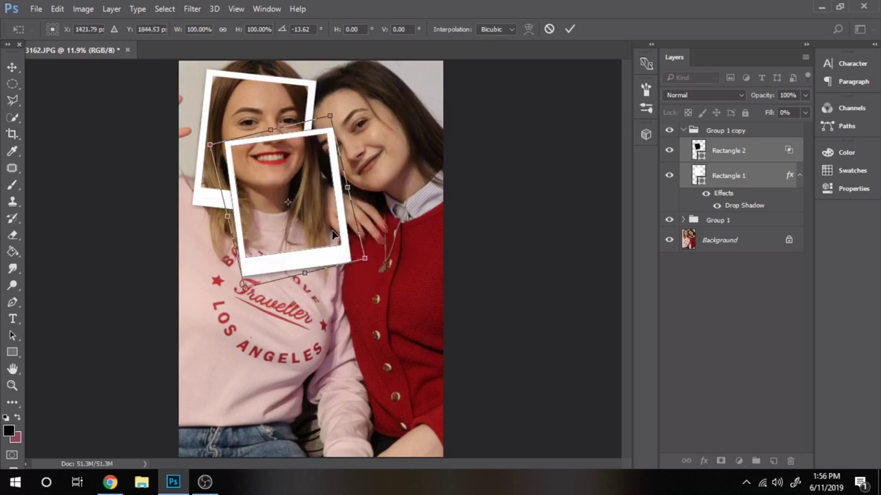
left_click_drag(342, 236, 347, 233)
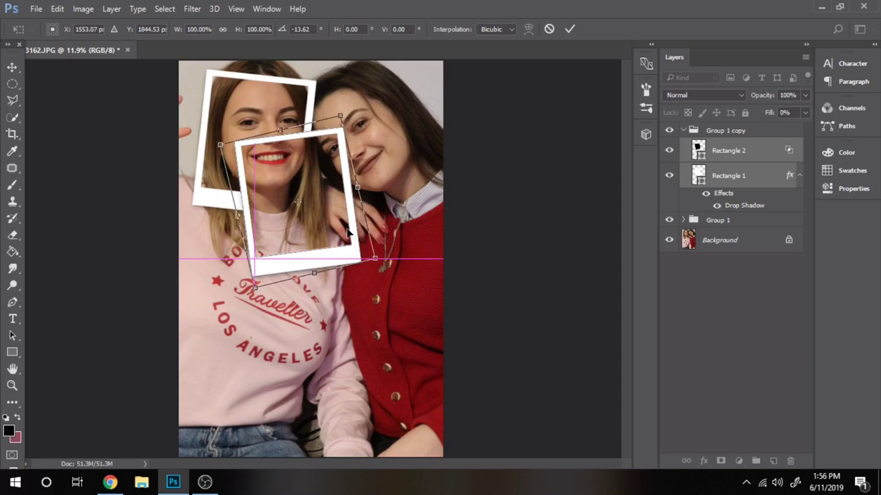
key("Return")
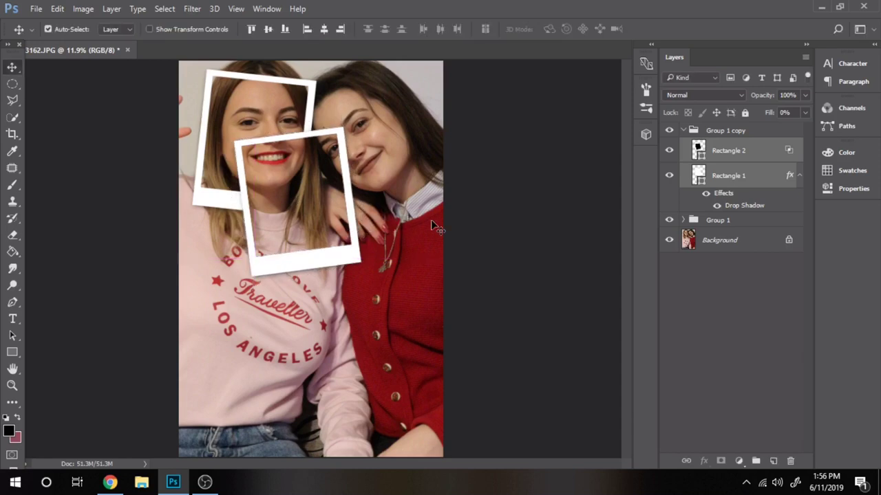
Duplicate Group 1 copy and move the new polaroid up-right over the right woman's face
left_click(683, 131)
key("ctrl+j")
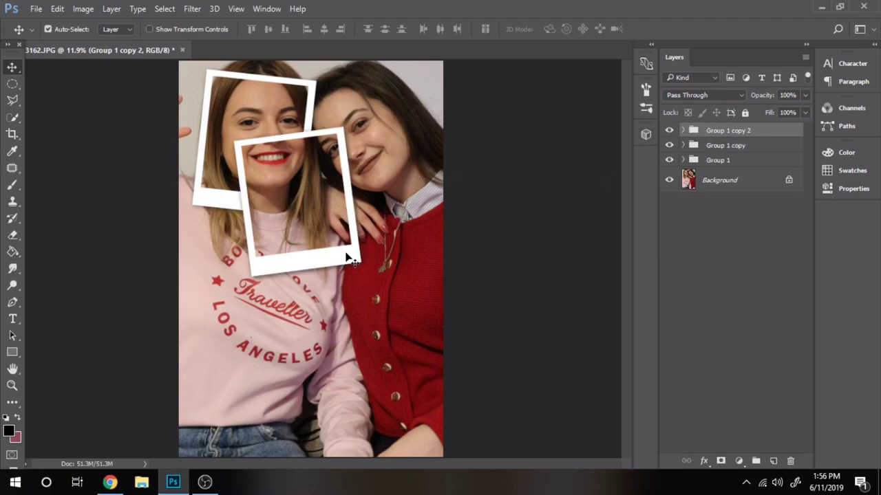
left_click_drag(349, 255, 392, 252)
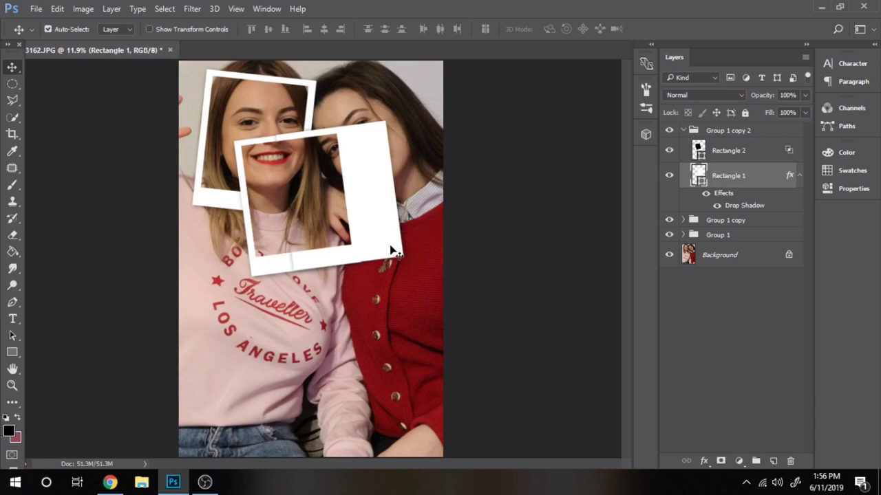
key("ctrl+z")
left_click(725, 155, "ctrl")
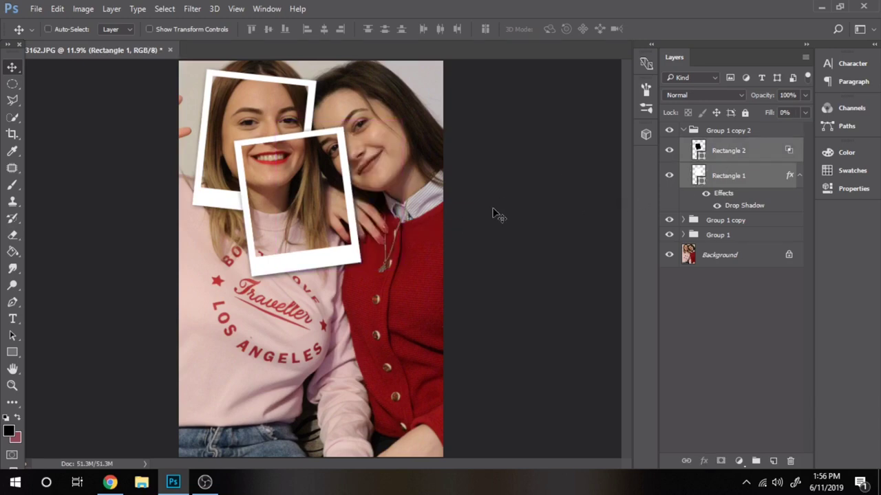
mouse_move(337, 252)
left_mouse_down()
mouse_move(414, 205)
mouse_move(393, 204)
left_mouse_up()
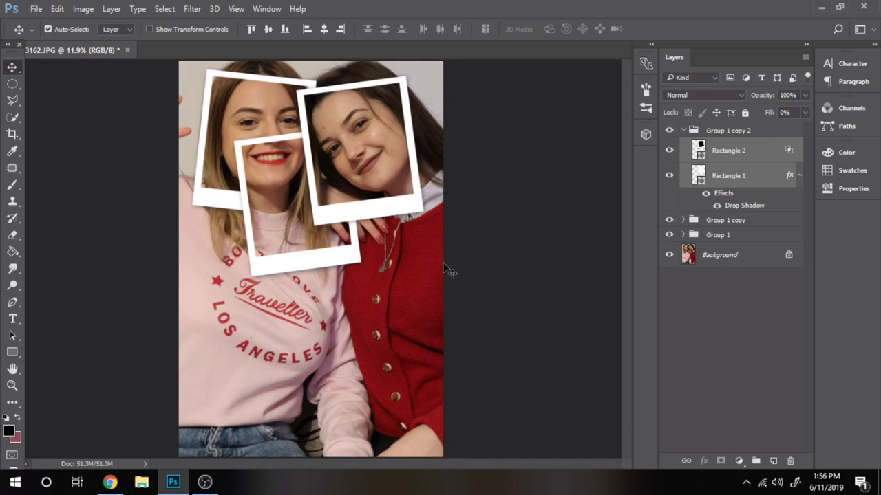
Duplicate Group 1 copy 2 and move the new polaroid down over the red cardigan
left_click(683, 130)
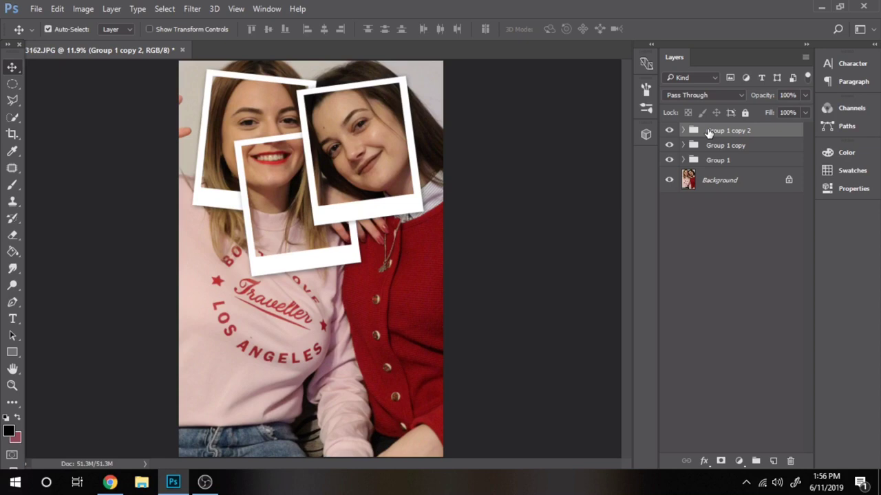
key("ctrl+j")
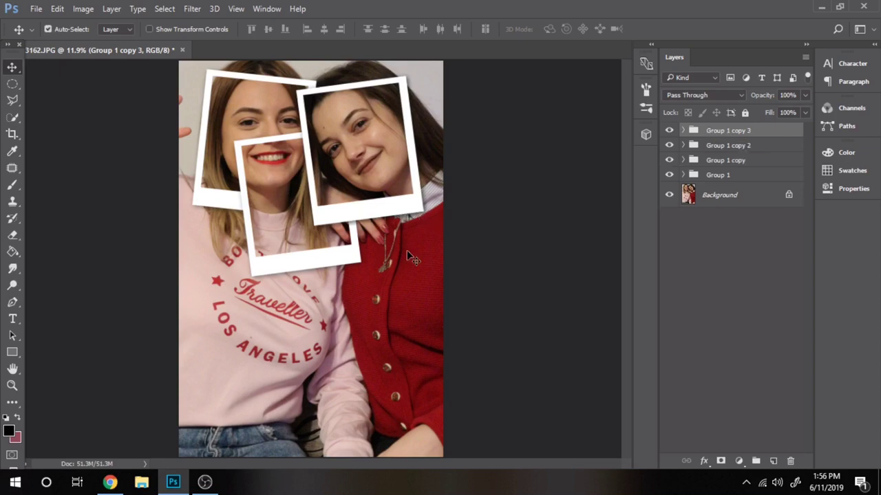
left_click_drag(406, 254, 414, 336)
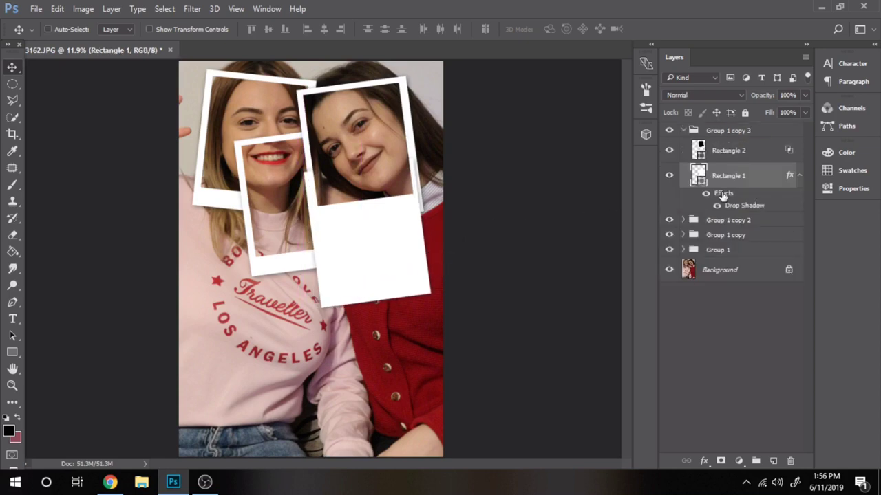
key("ctrl+z")
left_click(720, 150, "ctrl")
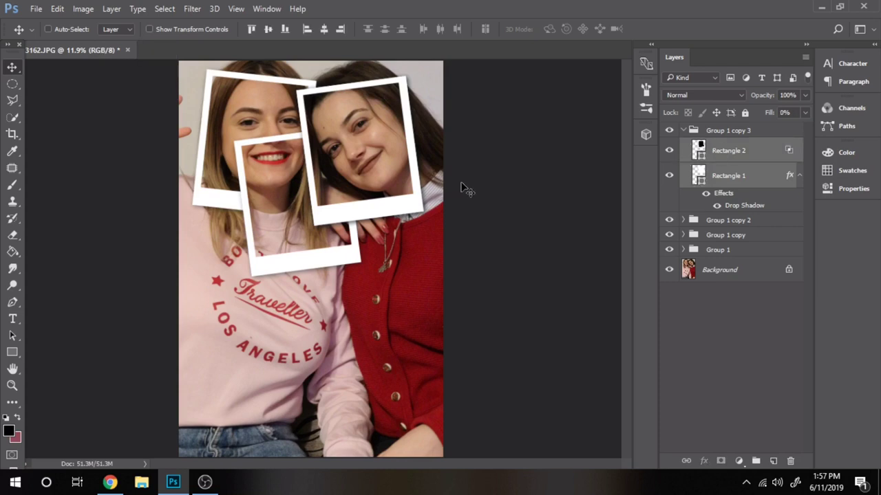
mouse_move(406, 251)
left_mouse_down()
mouse_move(416, 347)
mouse_move(389, 321)
left_mouse_up()
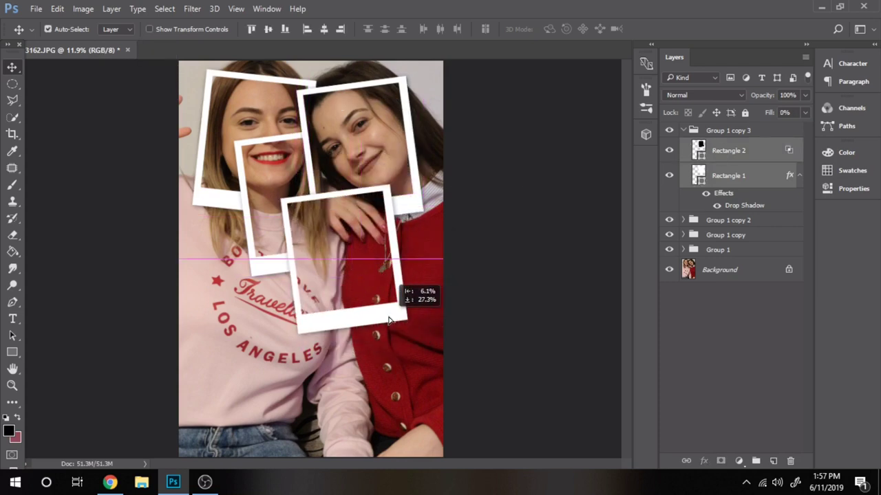
Rotate the fourth polaroid about 19° clockwise and lower it slightly
key("ctrl+t")
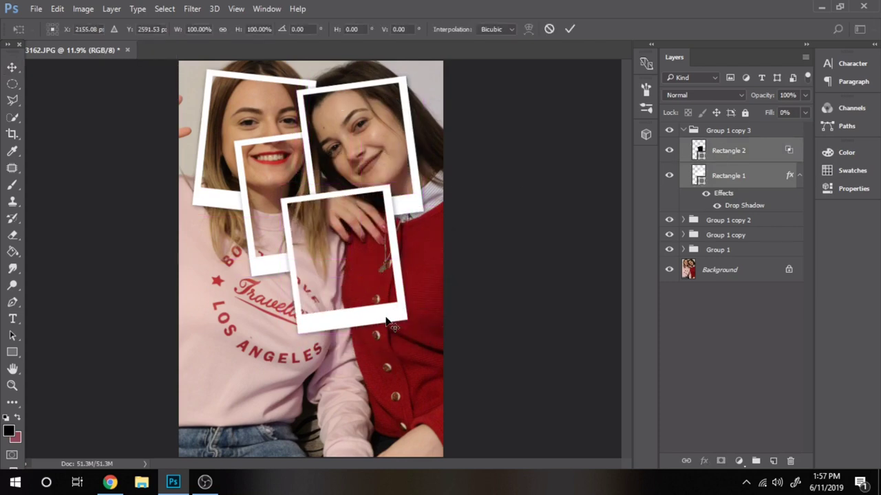
right_click(375, 217)
left_click(392, 251)
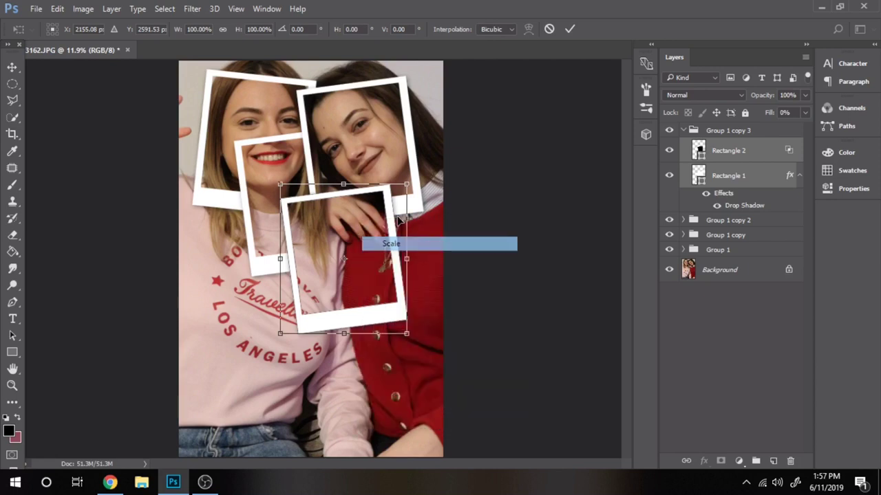
left_click_drag(415, 249, 417, 269)
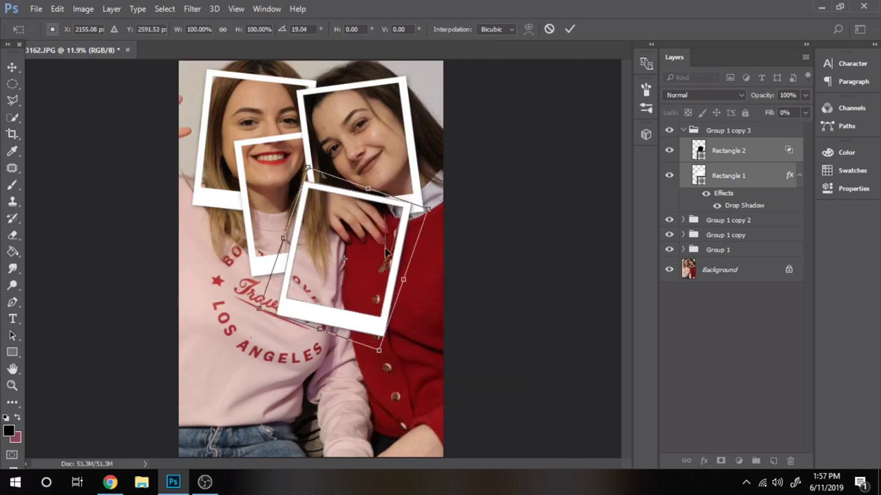
left_click_drag(364, 251, 366, 268)
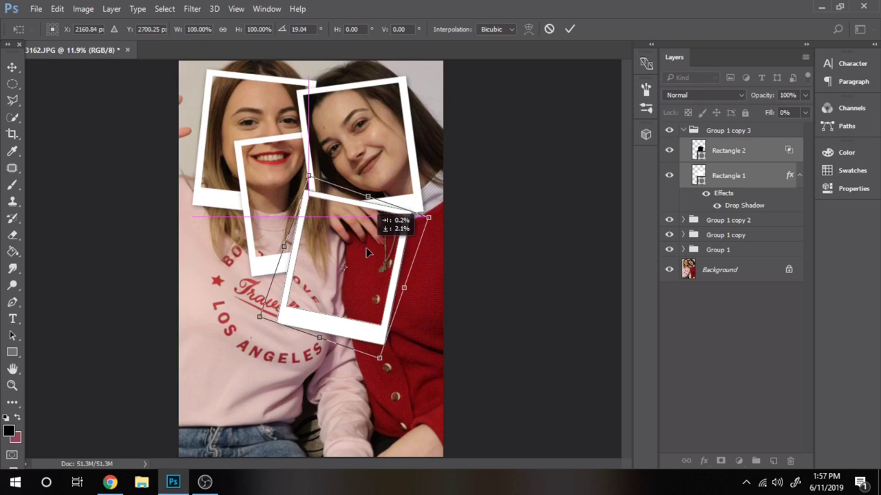
key("Return")
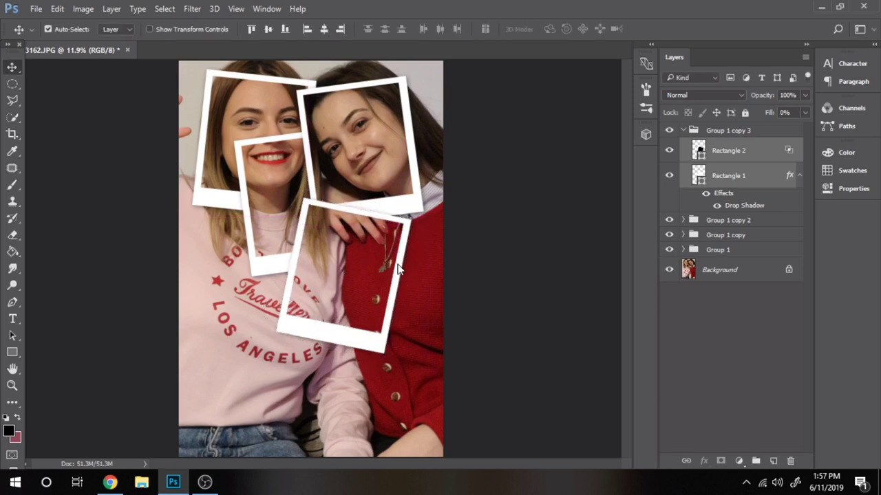
Duplicate the Polaroid group and move the copy lower left over the LOS ANGELES print
left_click(681, 130)
key("ctrl+j")
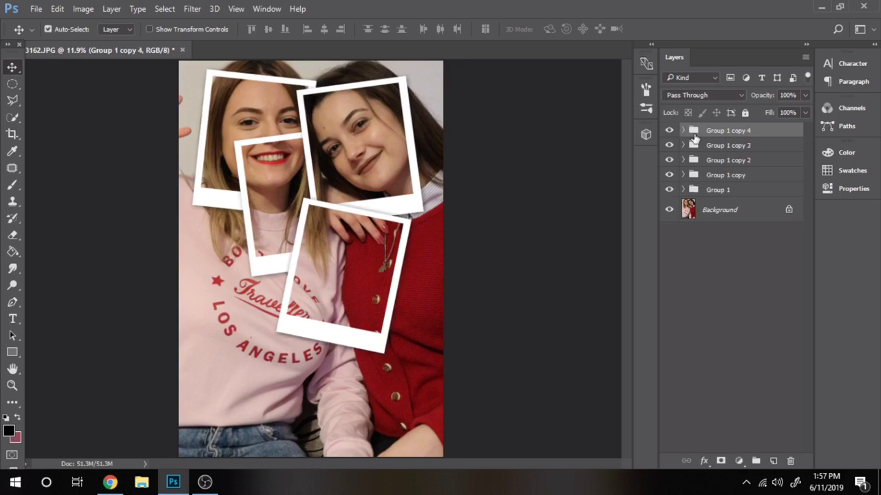
left_click(684, 131)
left_click(719, 152)
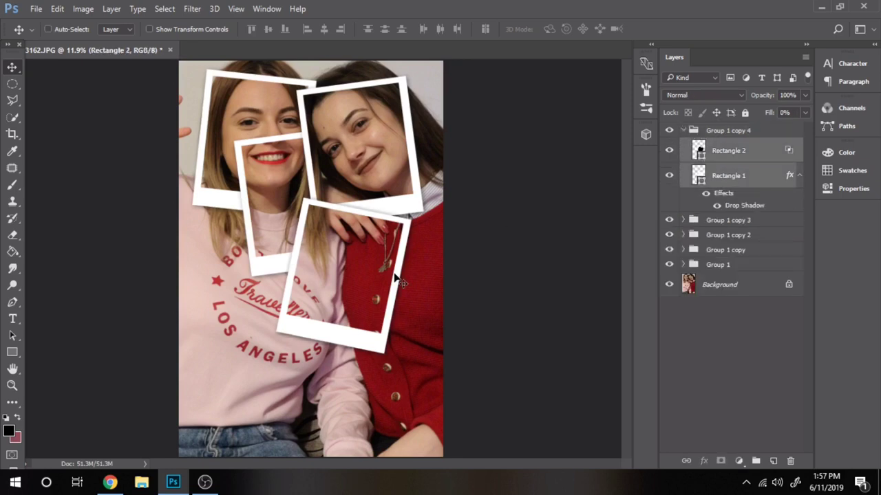
left_click(722, 179, "shift")
left_click_drag(309, 339, 225, 372)
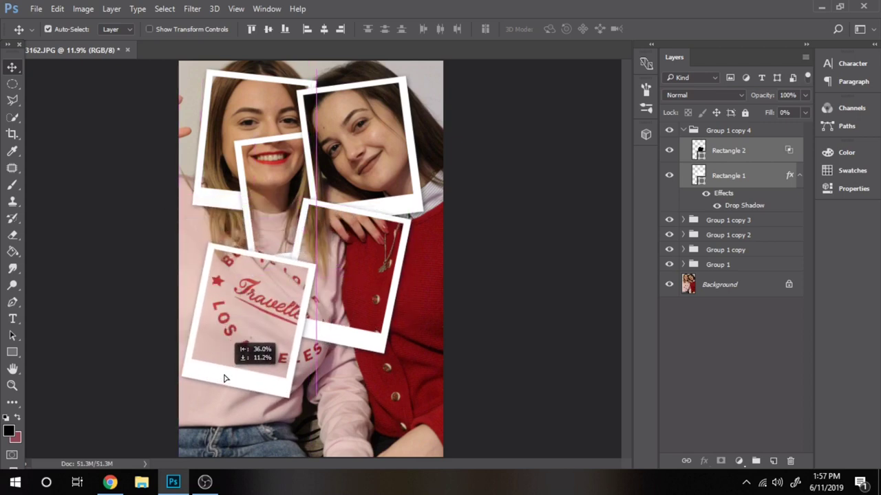
left_click_drag(225, 372, 227, 378)
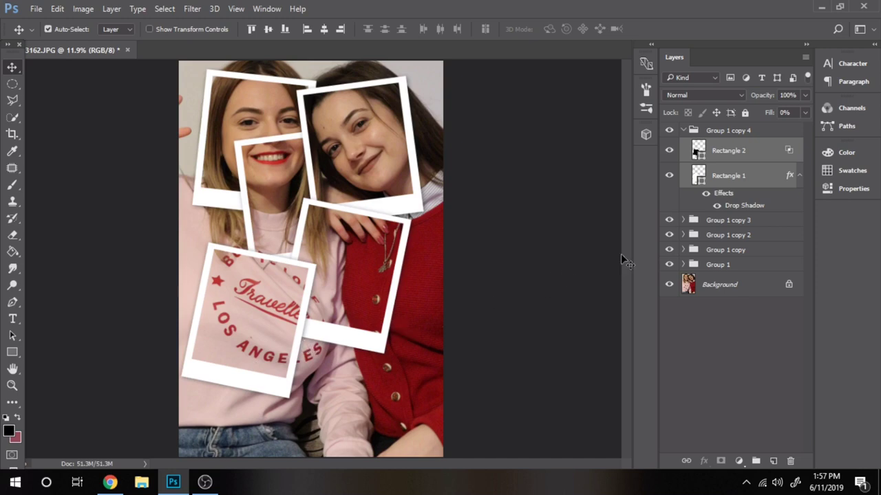
Duplicate the Polaroid group as Group 1 copy 5 and move it toward the bottom centre
left_click(683, 130)
key("ctrl+j")
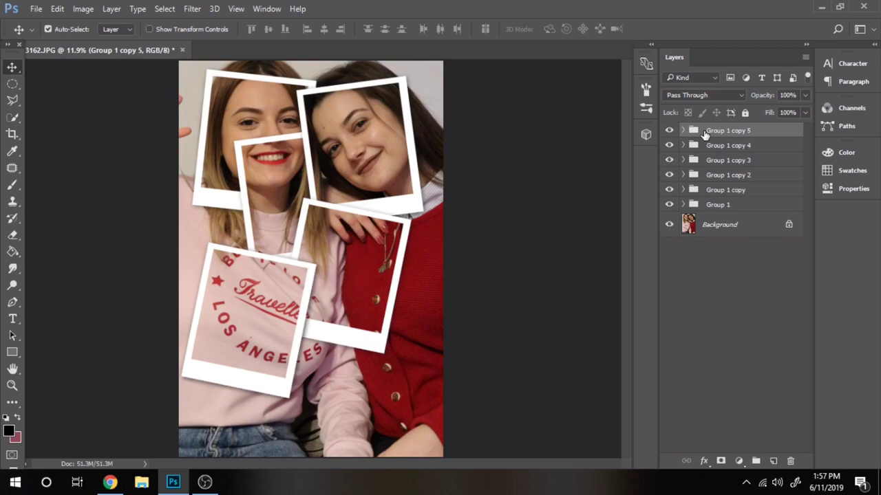
left_click(684, 130)
left_click(727, 148)
left_click(727, 175, "shift")
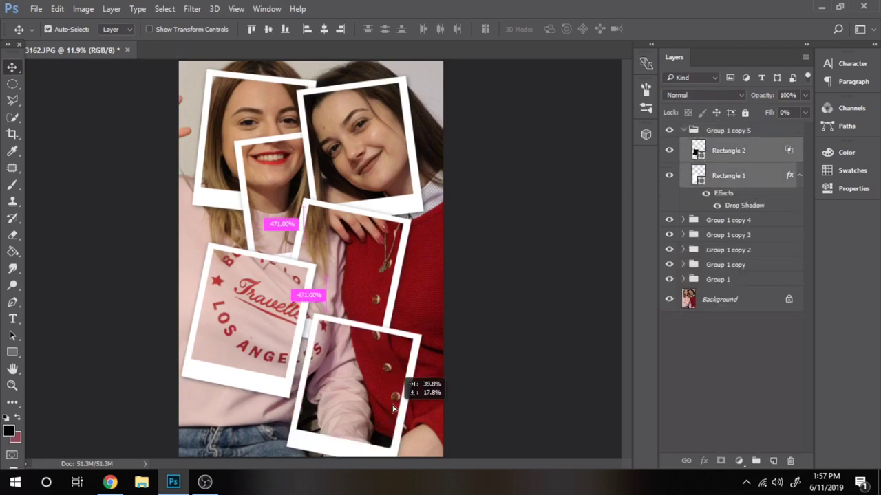
left_click_drag(357, 275, 330, 371)
Rotate the new frame clockwise, apply it, and select the Background layer
key("ctrl+t")
right_click(343, 168)
left_click(374, 203)
left_click_drag(399, 227, 374, 246)
key("Return")
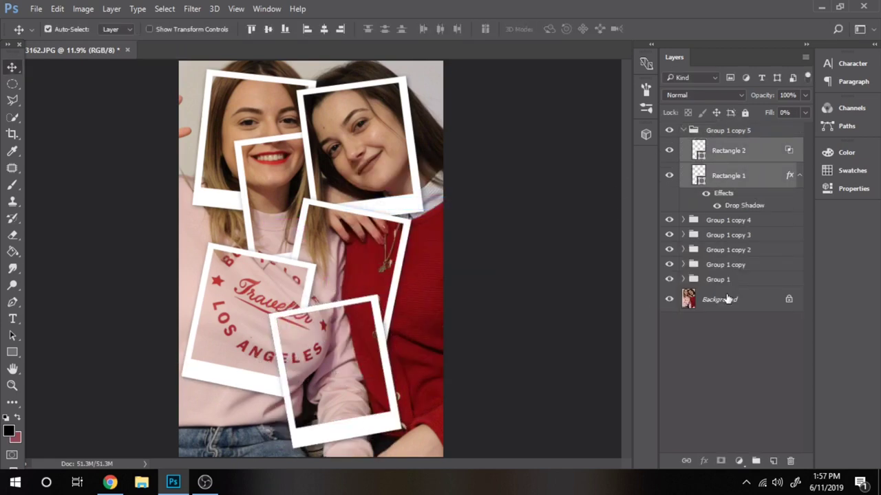
left_click(724, 304)
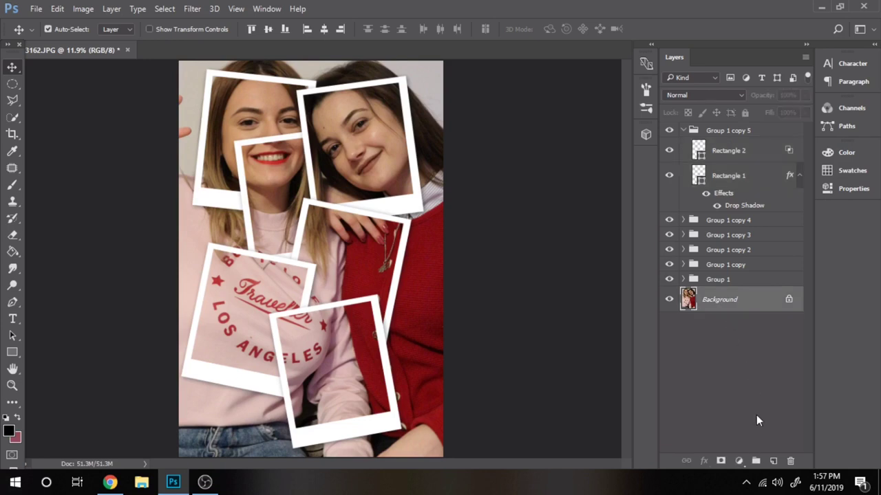
Add a black (000000) Solid Color fill layer above the Background
left_click(739, 461)
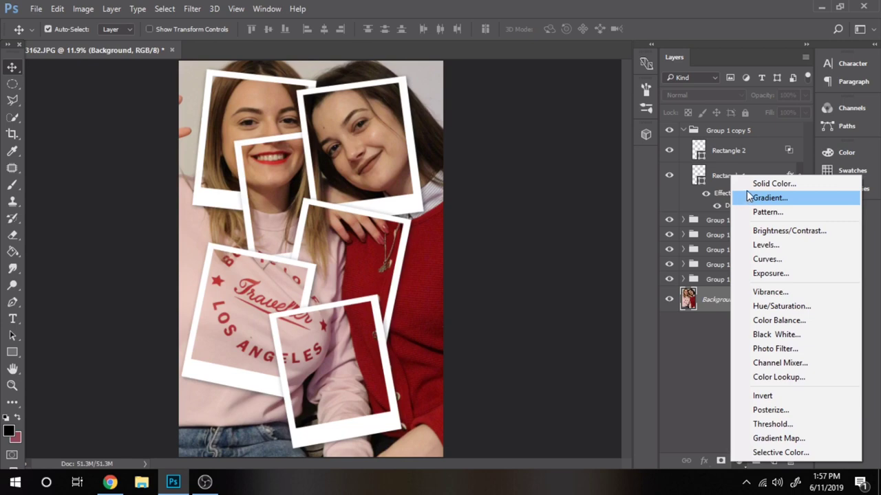
left_click(753, 185)
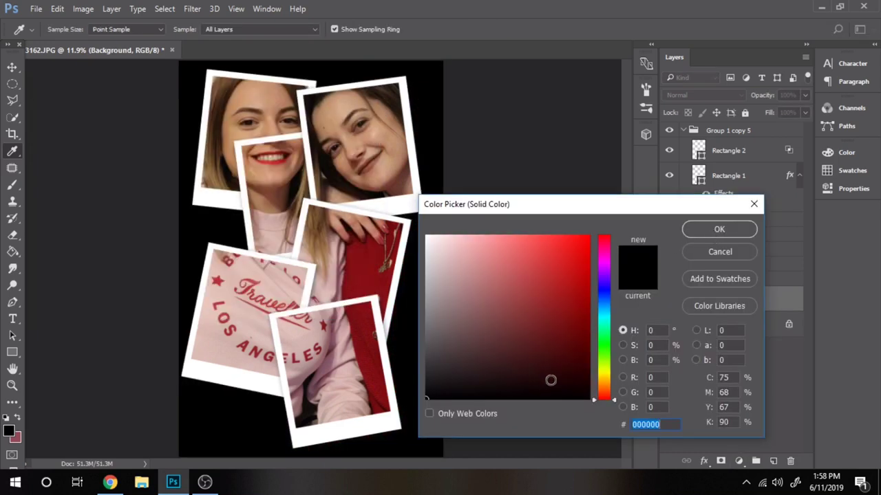
left_click(714, 232)
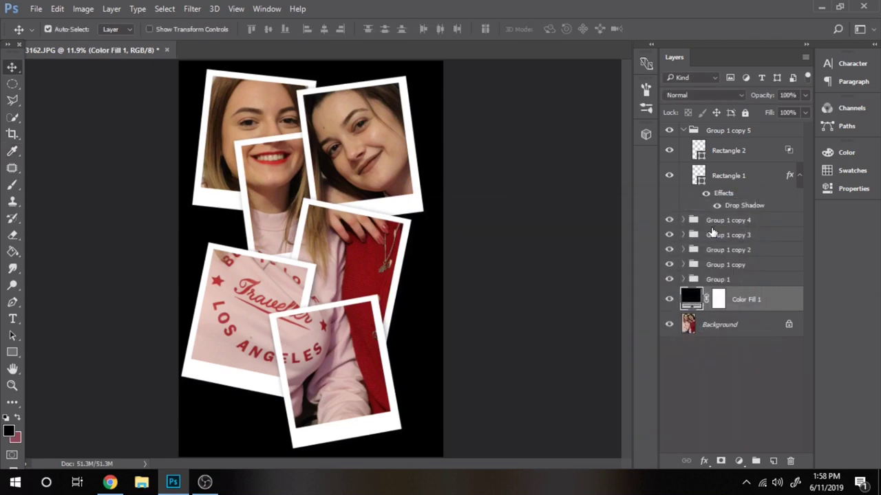
Duplicate Group 1 copy 5 as copy 6, move it up-right over the red cardigan, then select Background
left_click(683, 131)
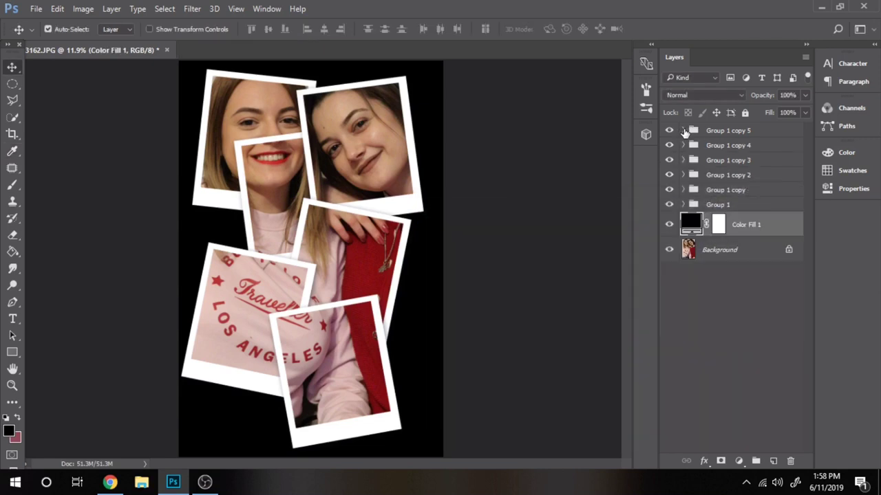
left_click(726, 131)
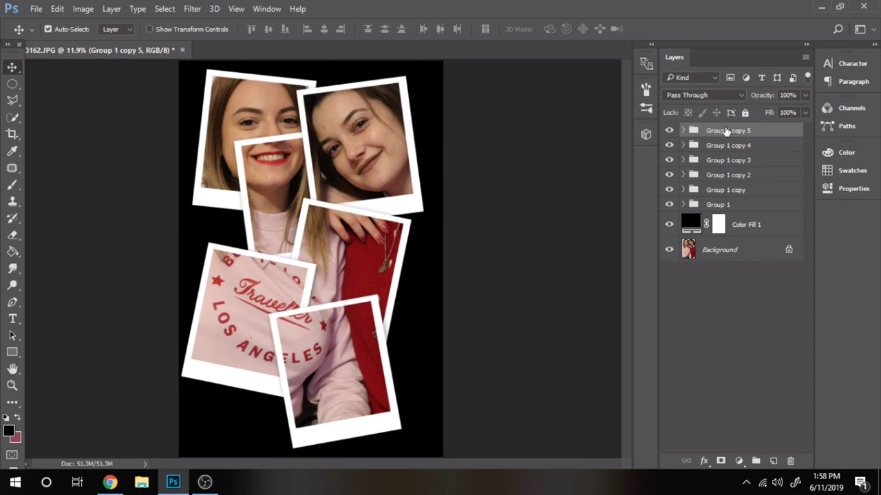
key("ctrl+j")
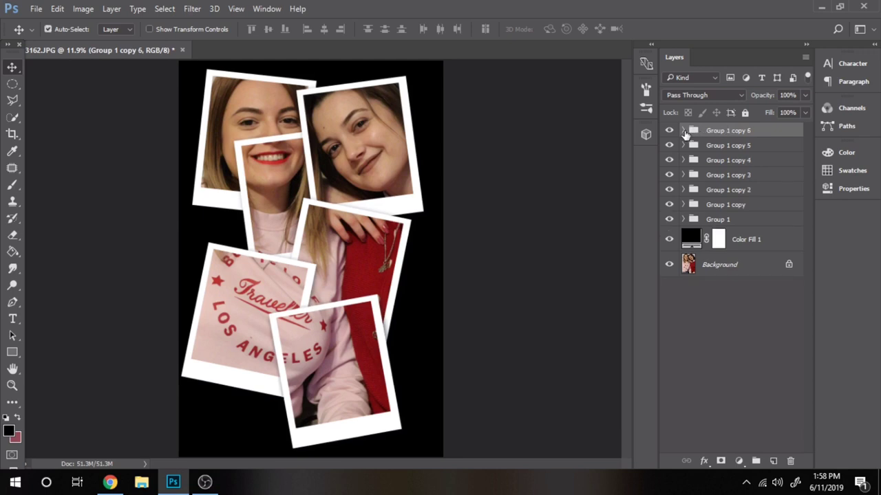
left_click(682, 131)
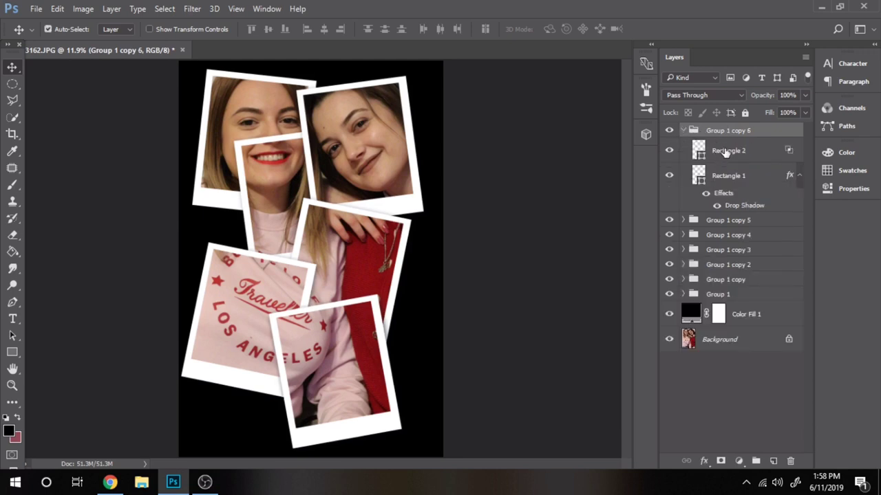
left_click(728, 151)
left_click(722, 179, "shift")
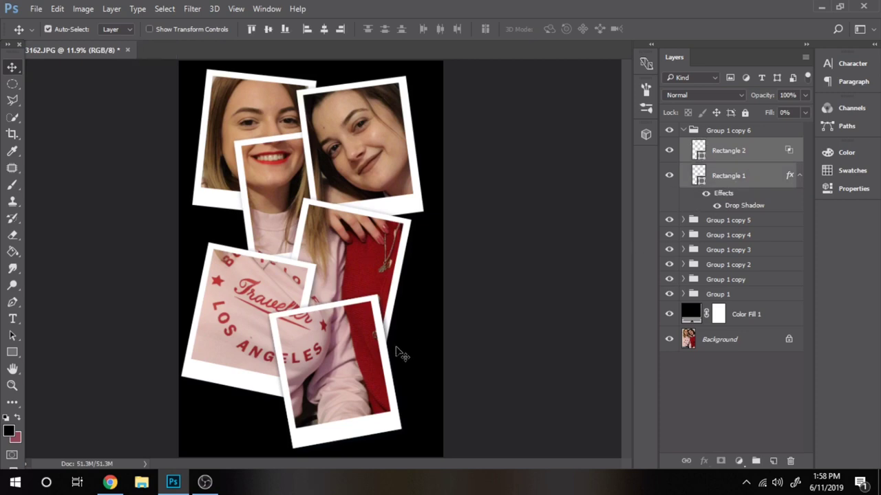
left_click_drag(403, 371, 450, 325)
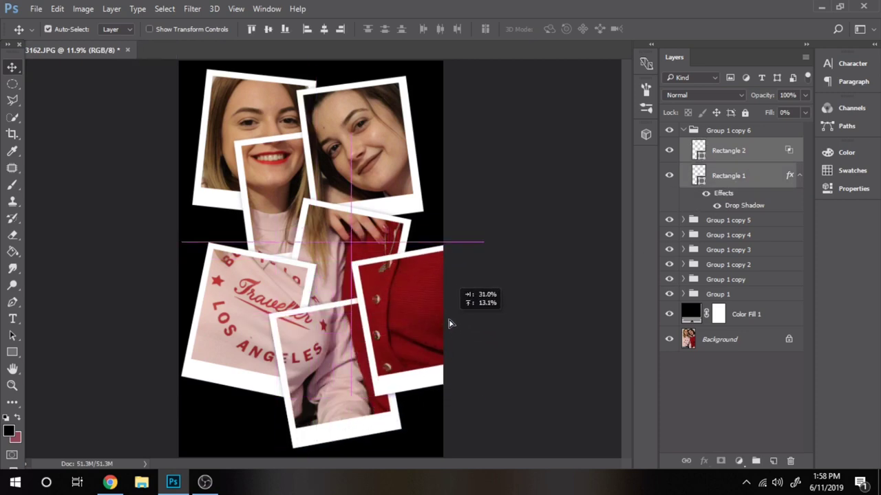
left_click_drag(449, 326, 452, 322)
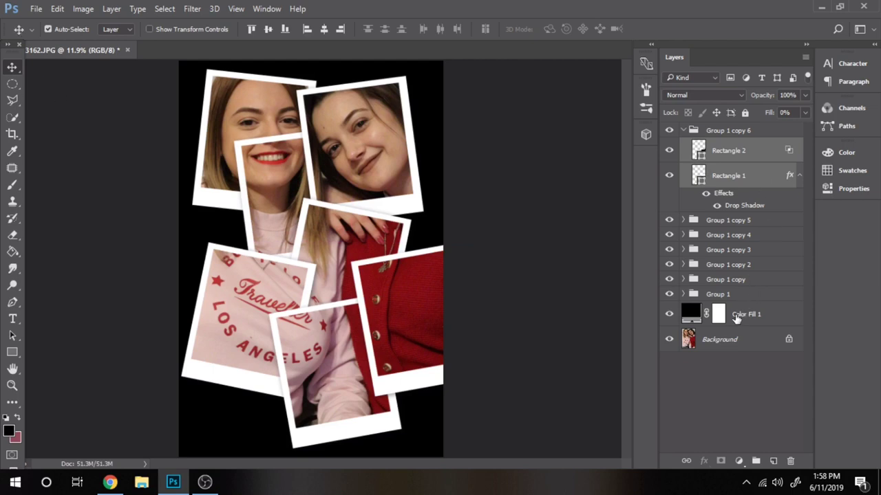
left_click(719, 339)
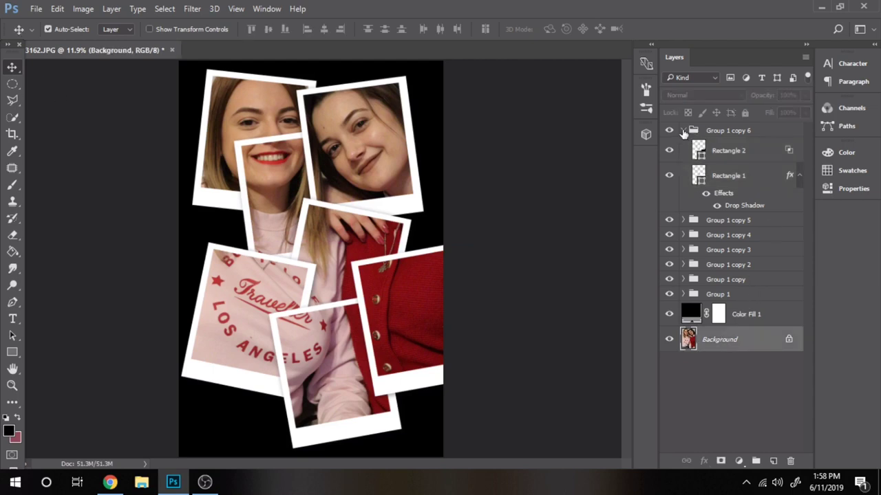